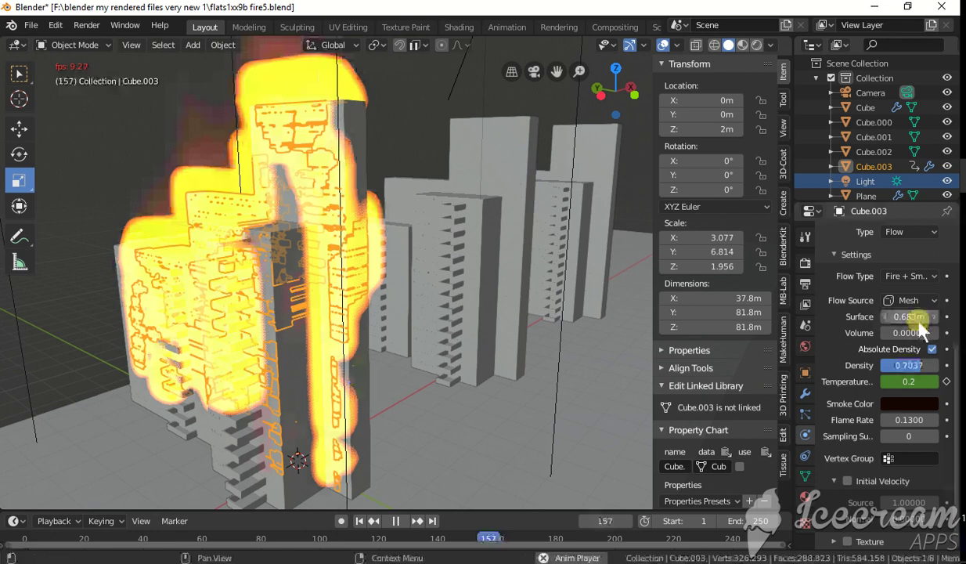
Lower Cube.003's flow Surface emission distance to 0.5m and collapse the flow Settings subpanel.
left_click_drag(919, 321, 903, 316)
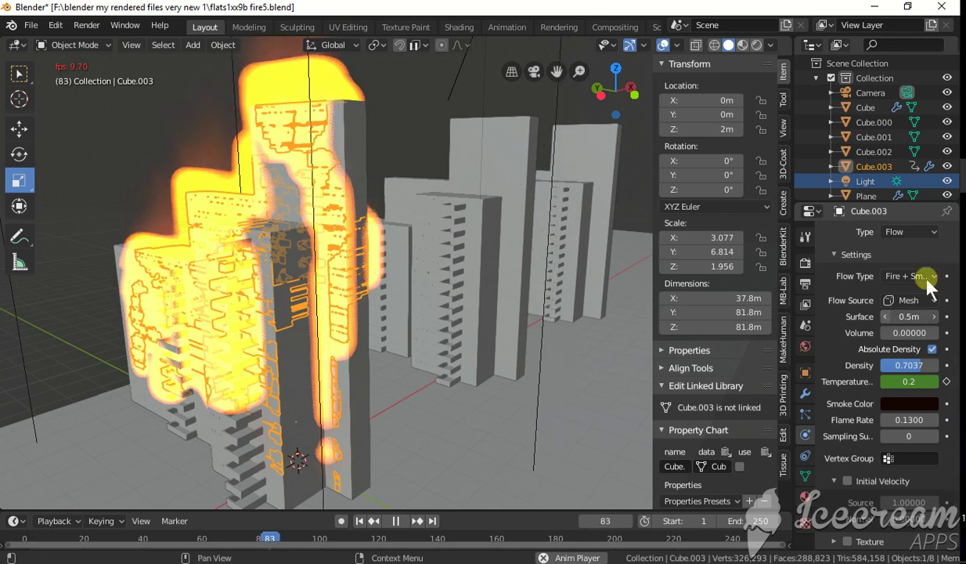
left_click(877, 255)
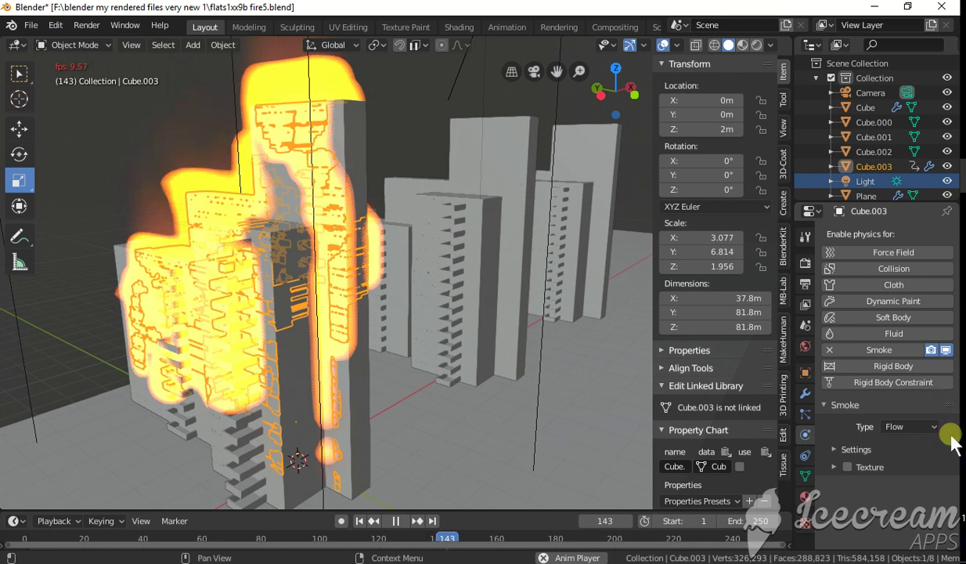
Re-expand the smoke flow Settings and drag Cube.003's Flame Rate down to 0.09.
left_click(954, 446)
scroll(961, 548, "down", 5)
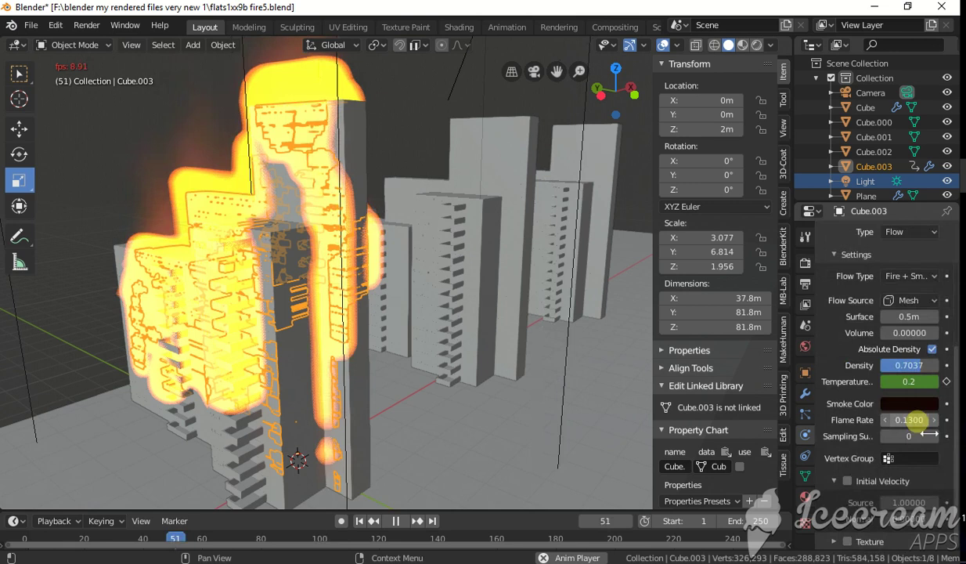
left_click_drag(916, 421, 901, 421)
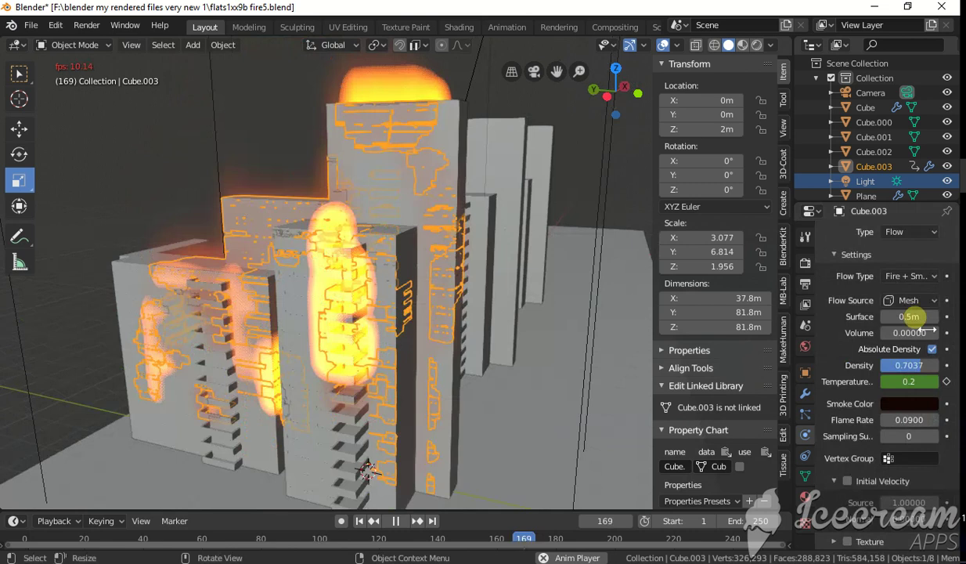
Adjust the flow Surface emission to 1.486m and lower its Density to 0.4568.
left_click_drag(932, 330, 938, 333)
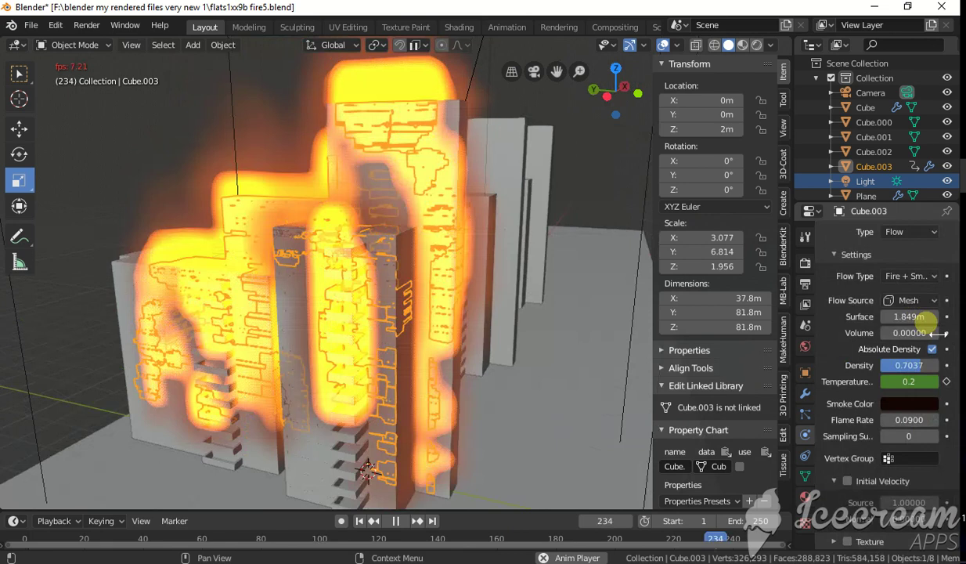
left_click_drag(932, 333, 912, 316)
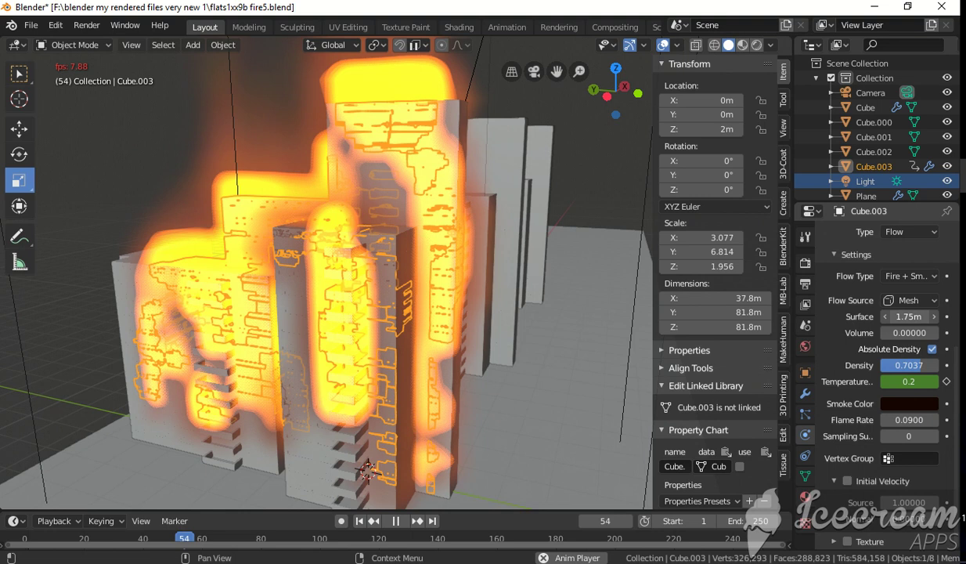
left_click_drag(909, 316, 894, 316)
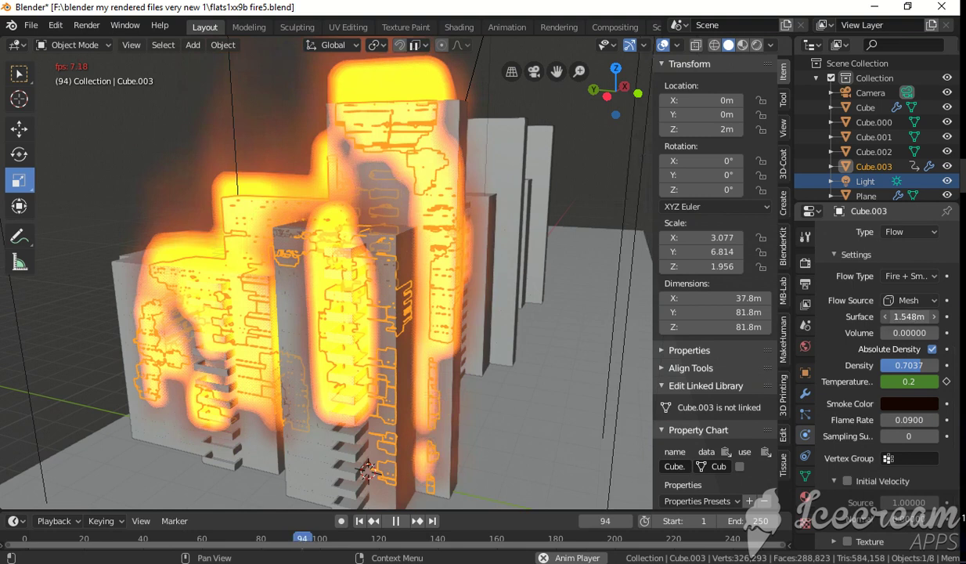
left_click_drag(909, 316, 900, 317)
left_click_drag(909, 365, 893, 364)
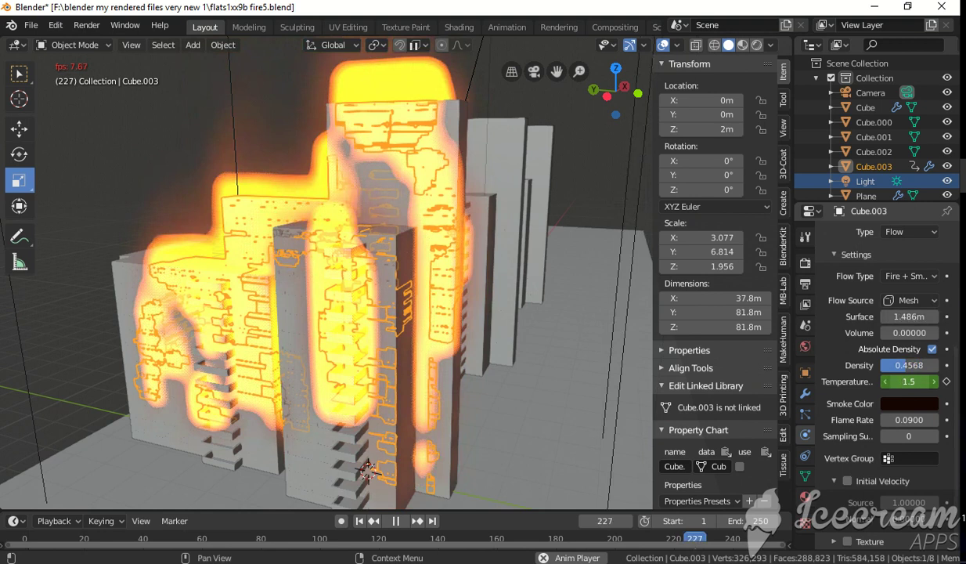
Stop playback, rewind to frame 1, and raise the flow's Temperature Diff. to 2.7.
key("Escape")
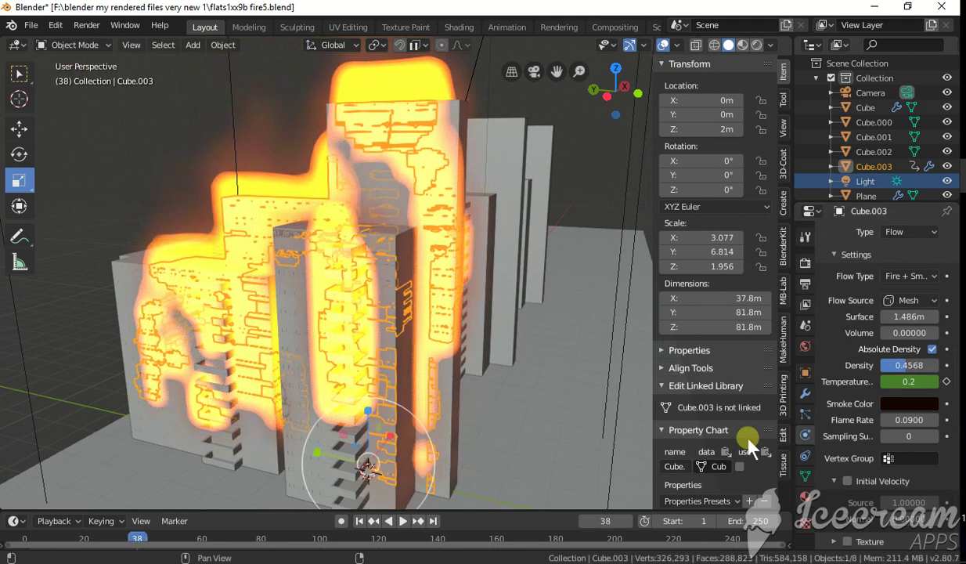
key("shift+Left")
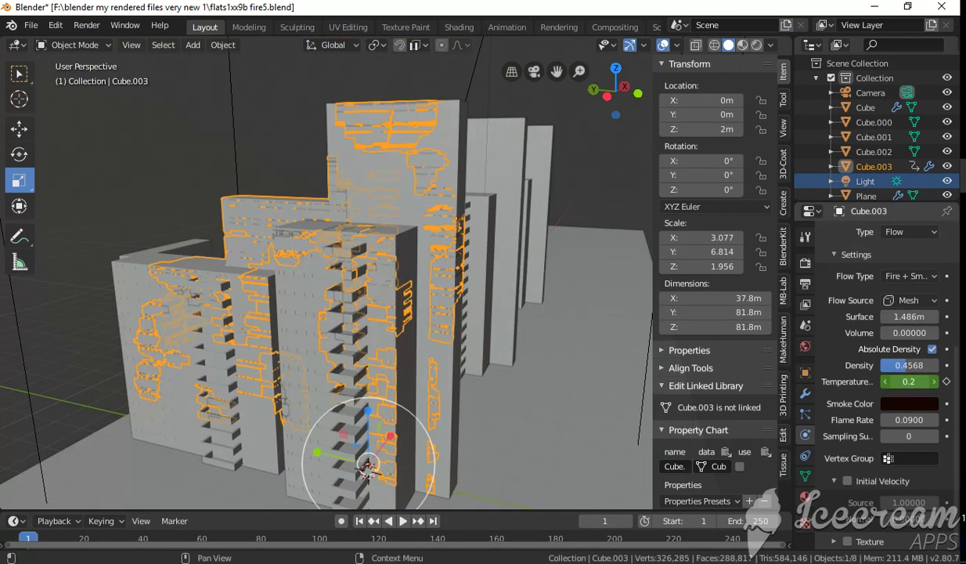
left_click_drag(910, 382, 920, 392)
right_click(920, 391)
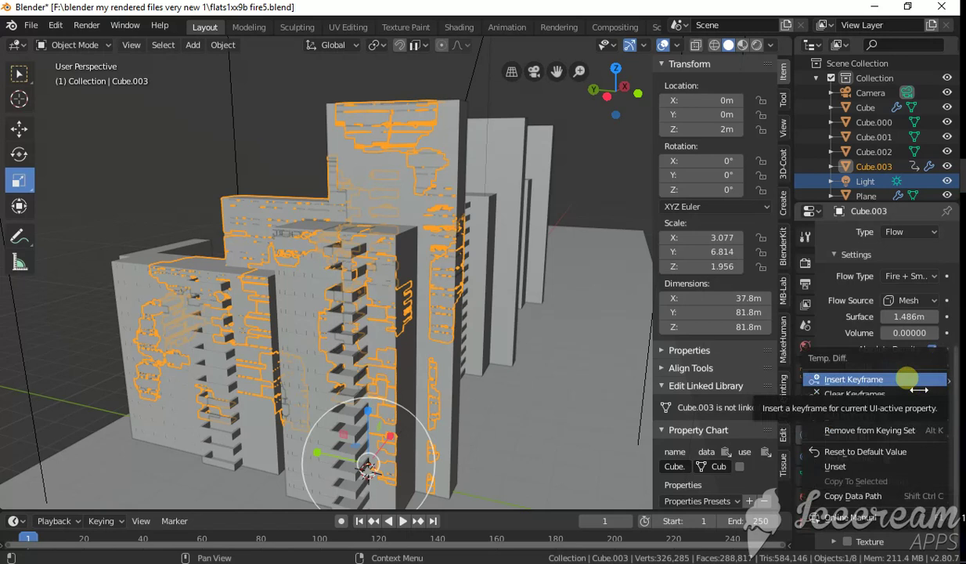
key("Escape")
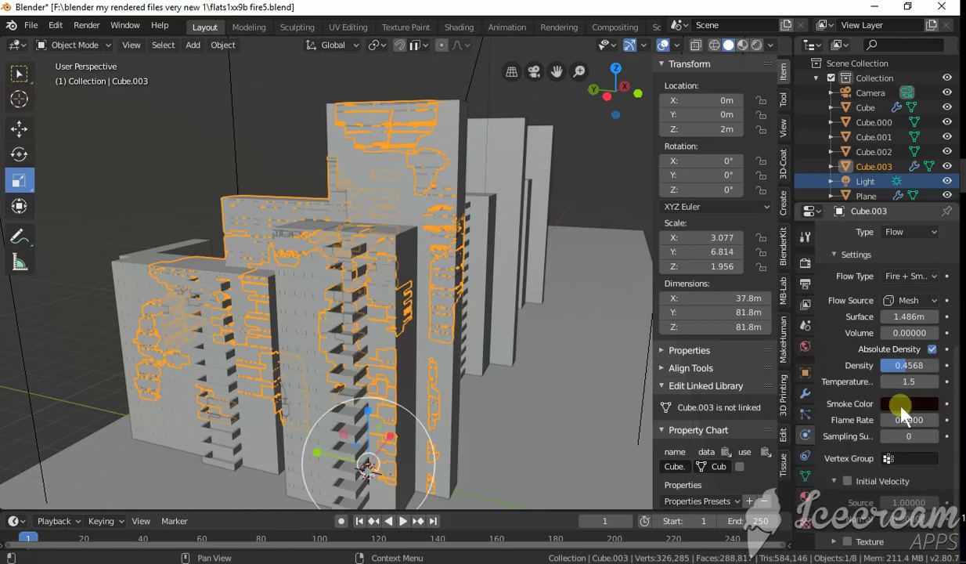
left_click_drag(909, 381, 928, 382)
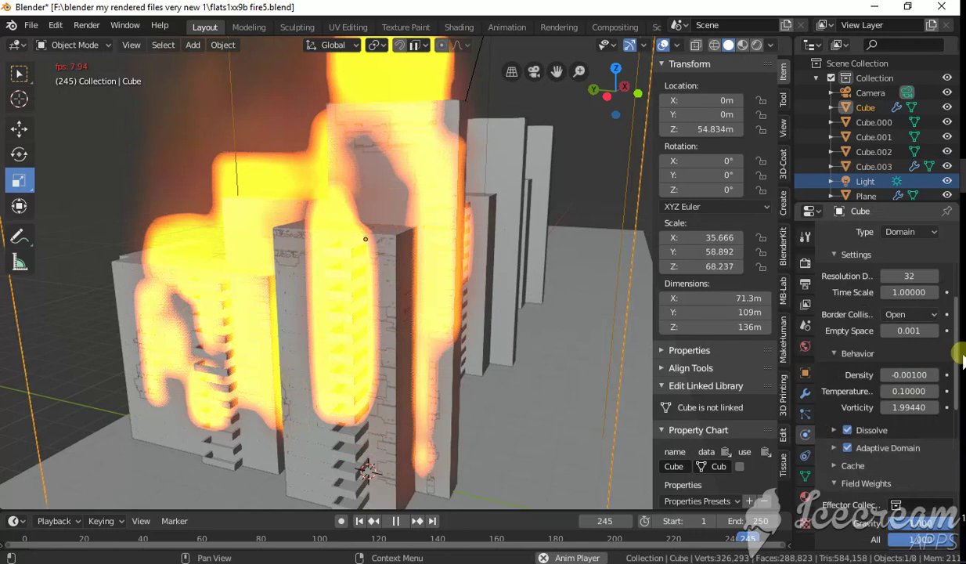
Scroll to the domain's Flames panel and raise the flame Smoke amount from 3.61 to 6.
left_click_drag(956, 356, 923, 485)
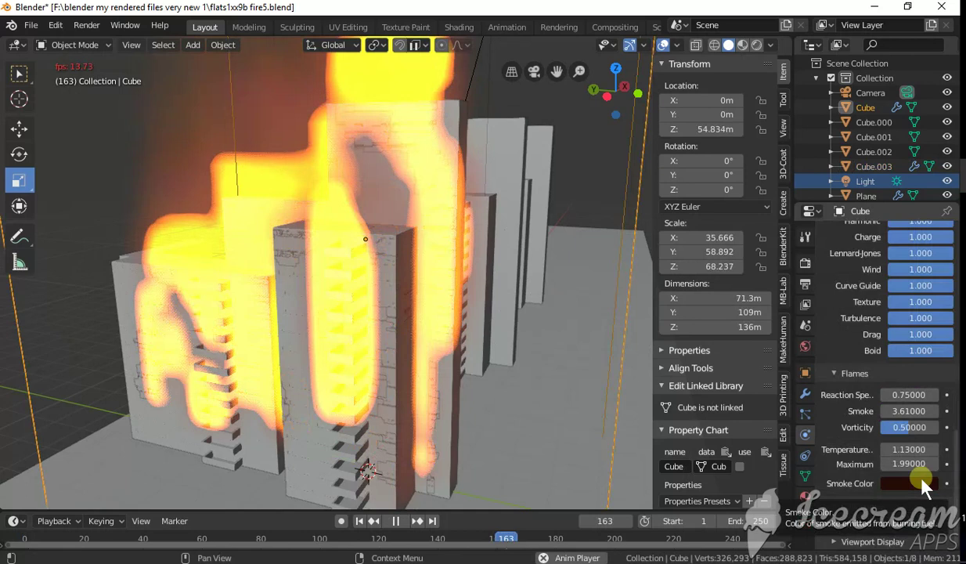
left_click_drag(908, 411, 932, 410)
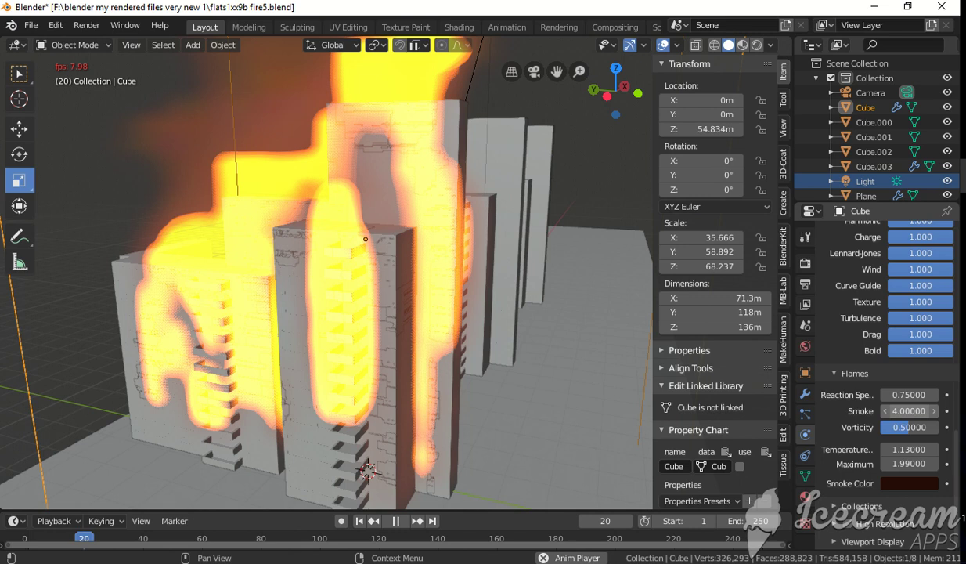
left_click_drag(908, 410, 946, 489)
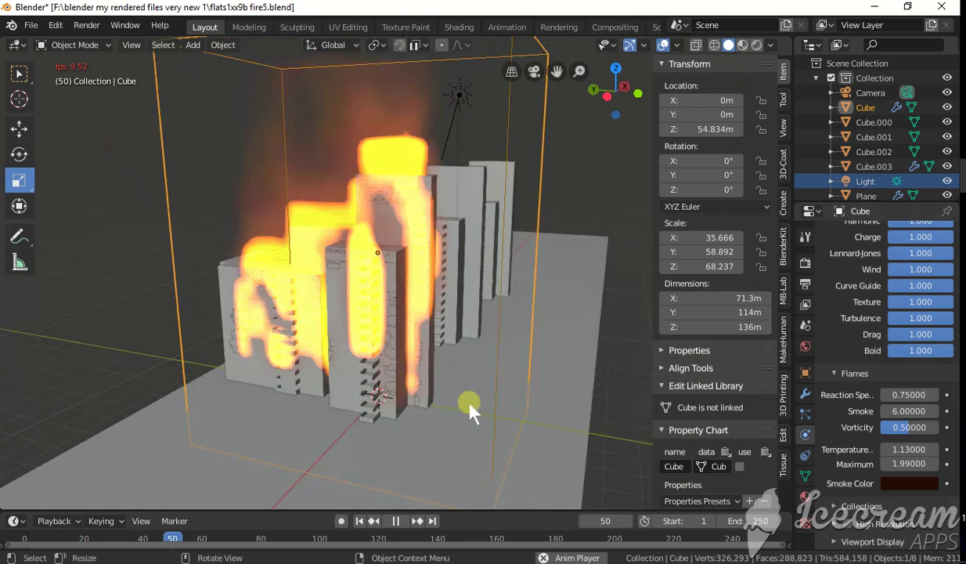
Set flame Vorticity to 0.69753 and Reaction Speed to 0.73, then replay and return to frame 1.
left_click_drag(908, 427, 924, 433)
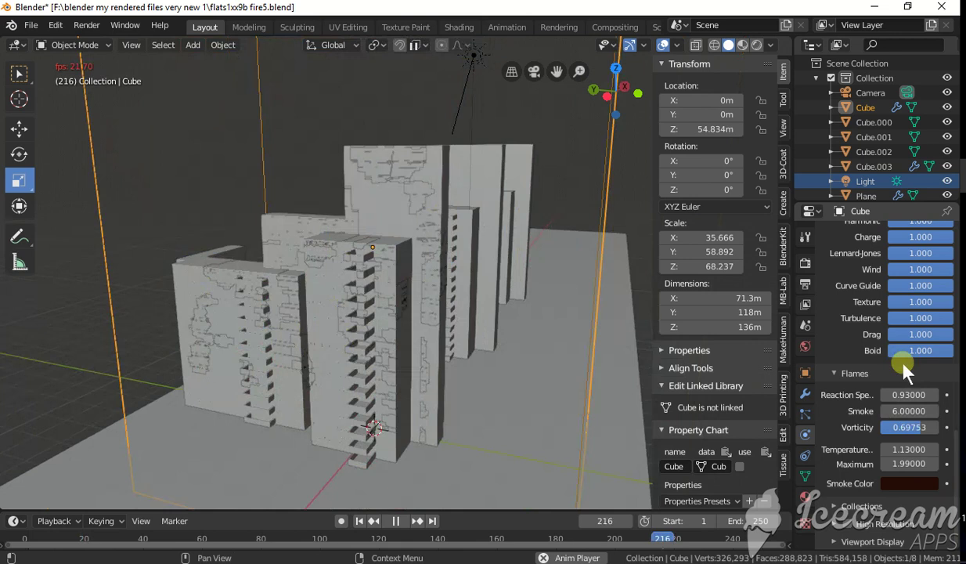
left_click_drag(908, 394, 885, 395)
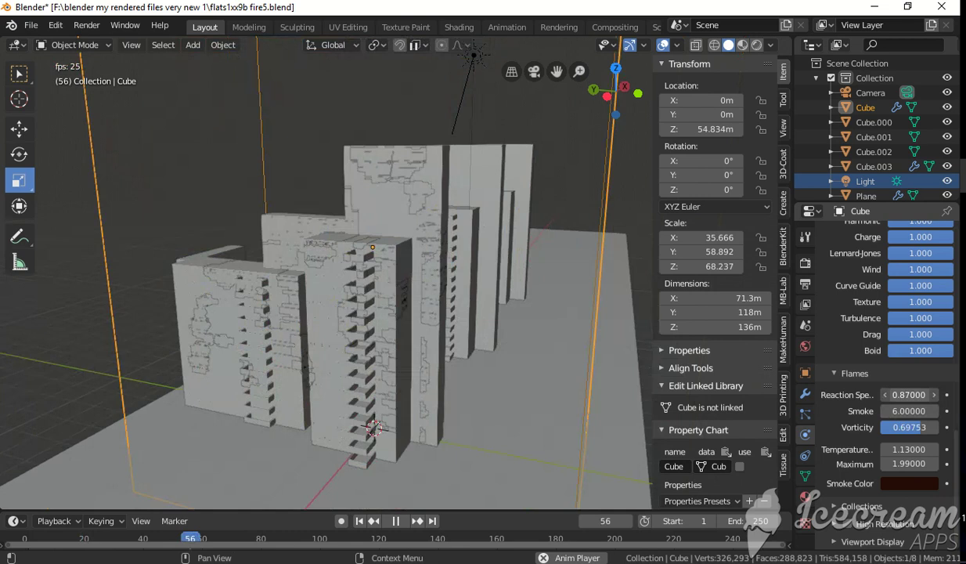
left_click_drag(920, 394, 912, 395)
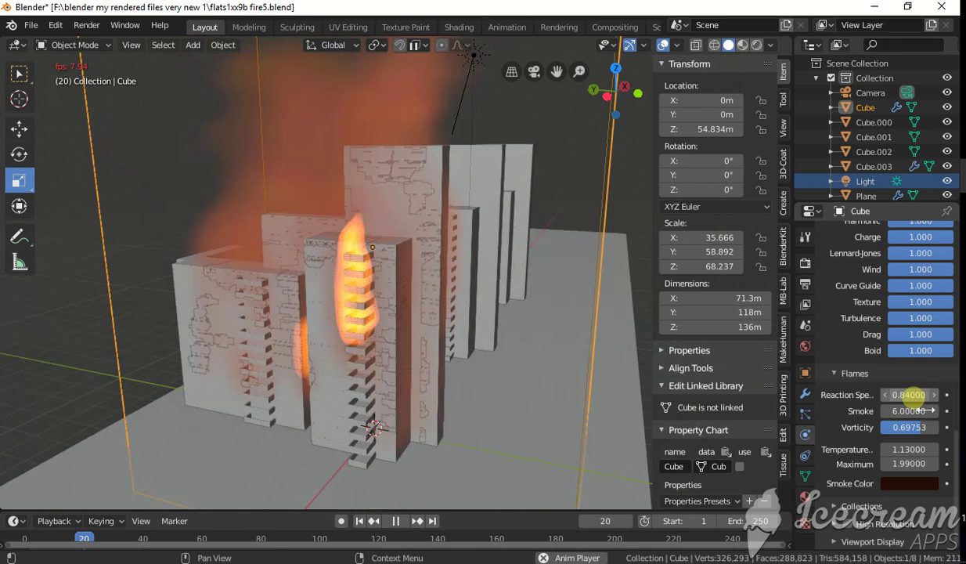
left_click_drag(909, 394, 884, 395)
left_click(399, 520)
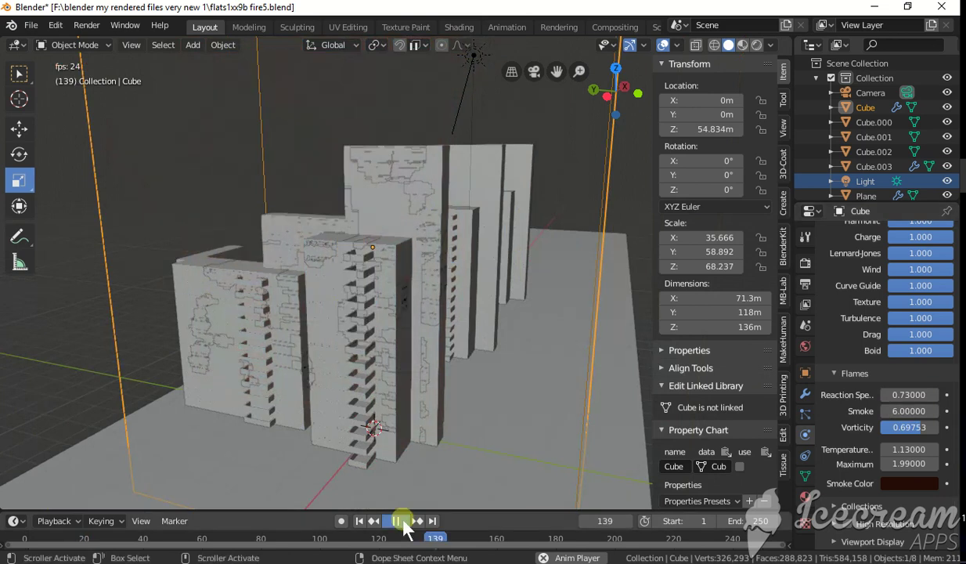
key("Escape")
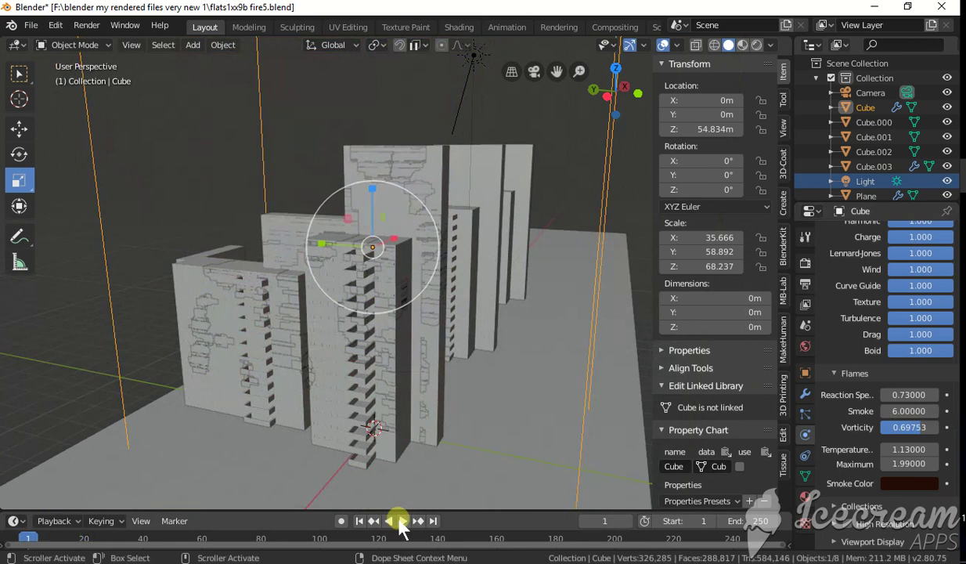